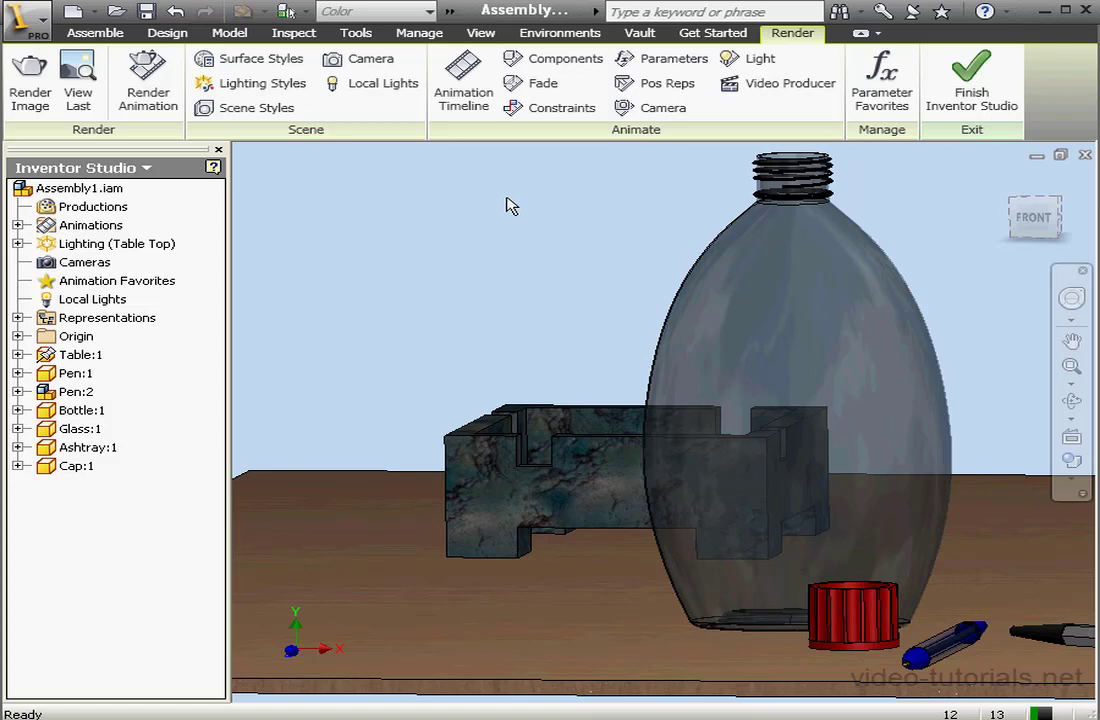
Open the Animation Timeline for Assembly1
{"action": "left_click", "coordinate": [463, 75]}
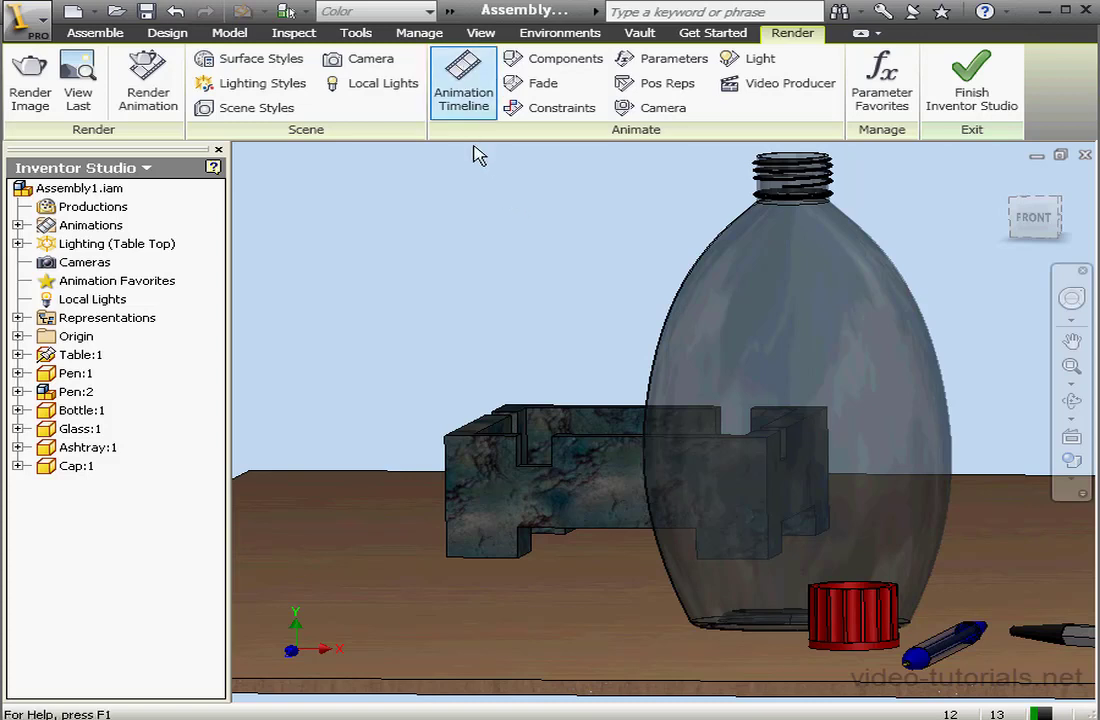
{"action": "left_click", "coordinate": [466, 73]}
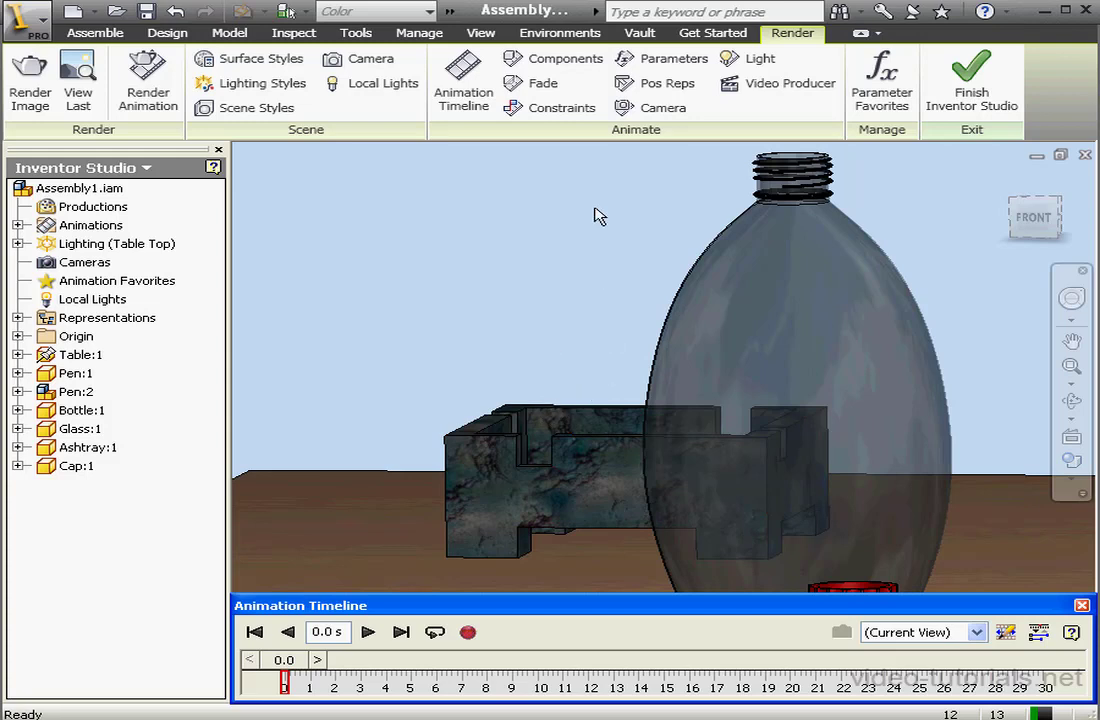
Add a Fade to Cap:1 with end opacity 0 and end time 5 s
{"action": "left_click", "coordinate": [541, 86]}
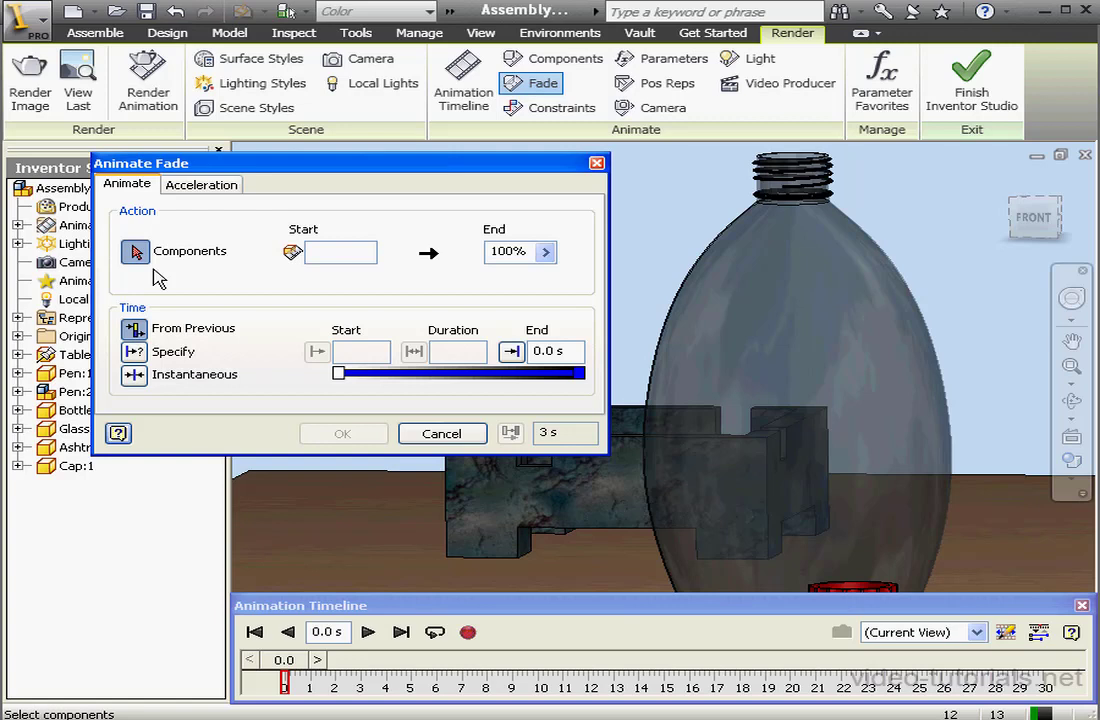
{"action": "left_click_drag", "start_coordinate": [652, 598], "coordinate": [593, 56]}
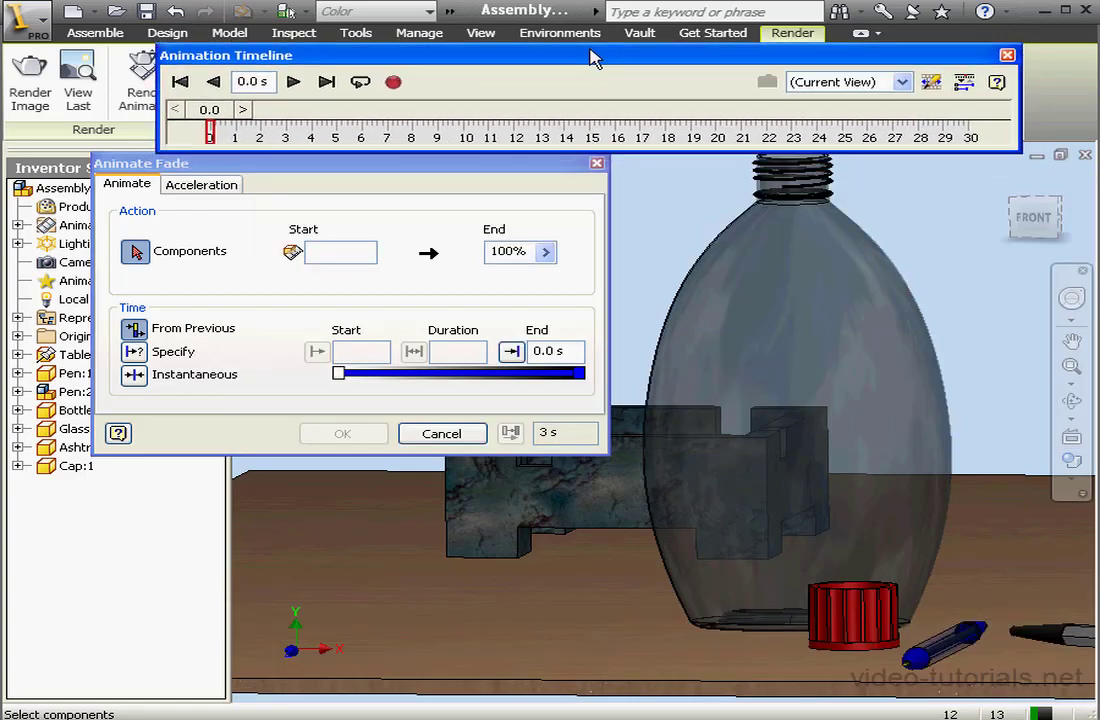
{"action": "left_click", "coordinate": [868, 635]}
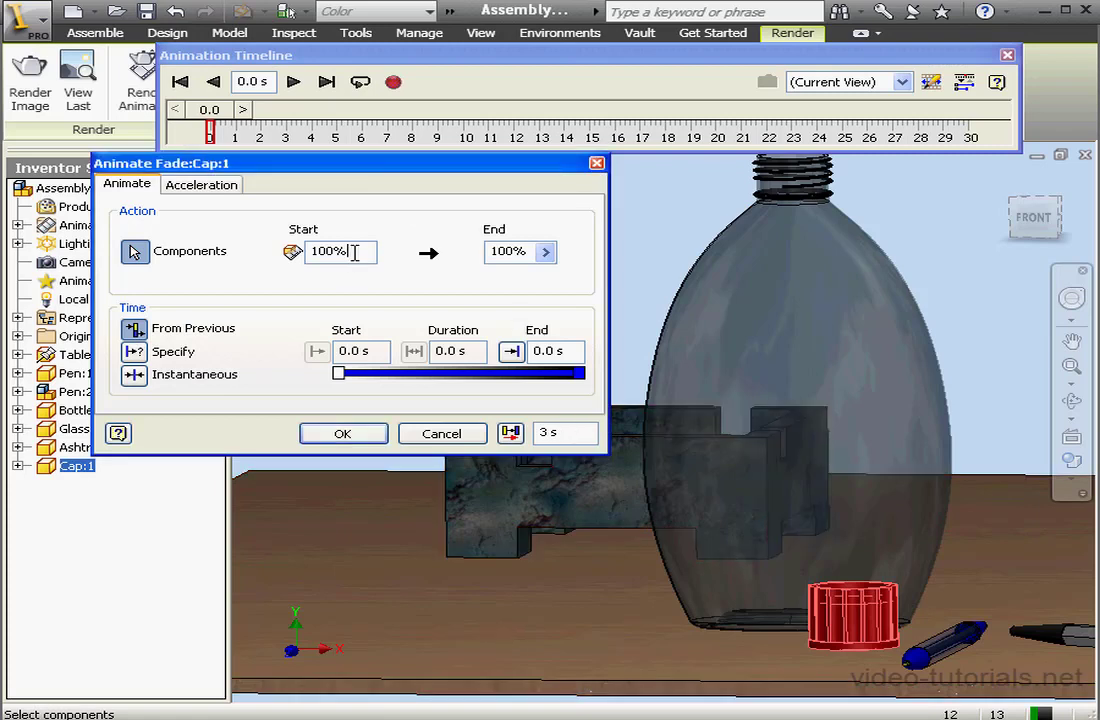
{"action": "left_click_drag", "start_coordinate": [363, 251], "coordinate": [309, 253]}
{"action": "left_click_drag", "start_coordinate": [528, 253], "coordinate": [487, 259]}
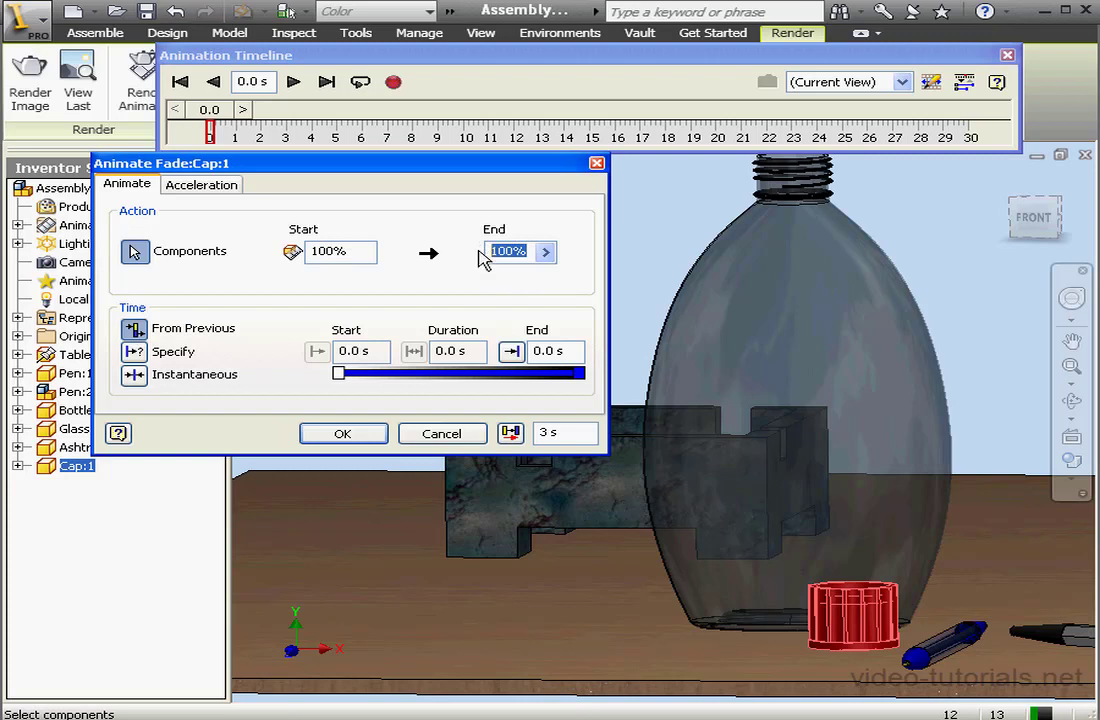
{"action": "type", "text": "0"}
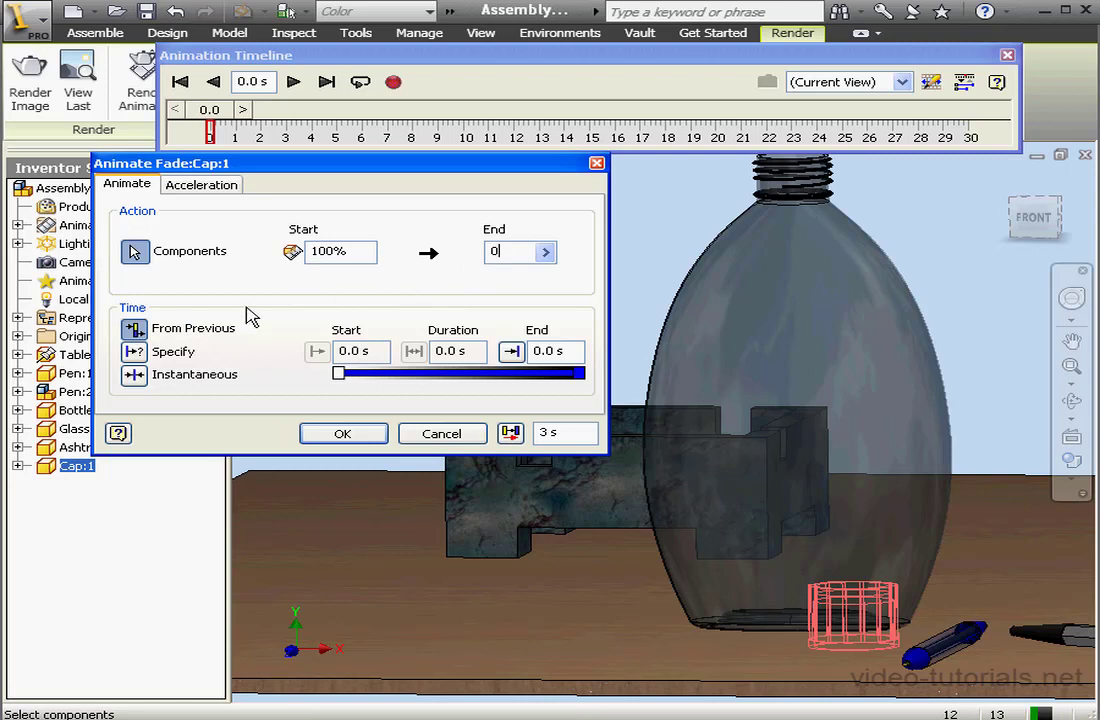
{"action": "left_click", "coordinate": [558, 350]}
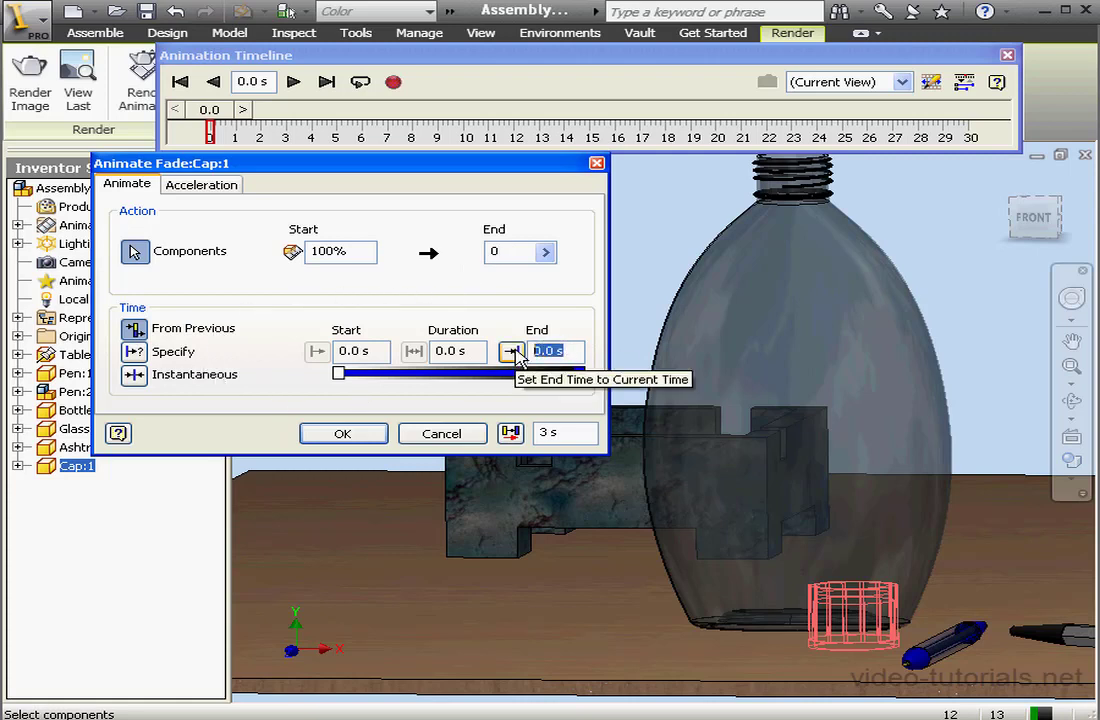
{"action": "type", "text": "5"}
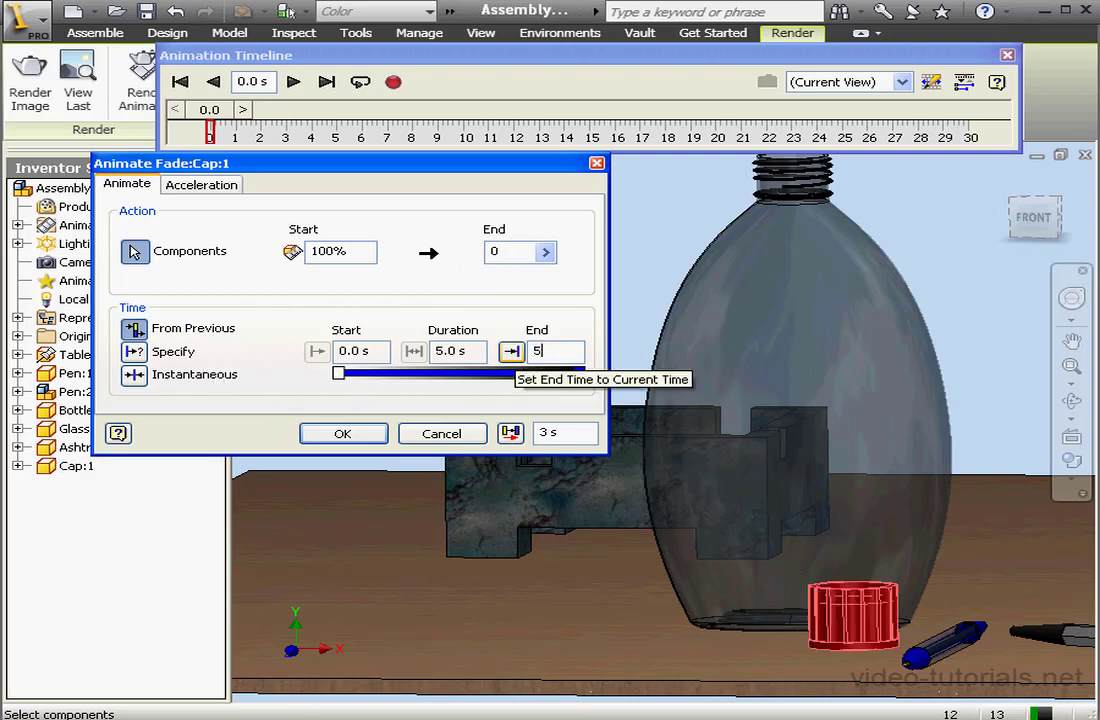
{"action": "left_click", "coordinate": [343, 434]}
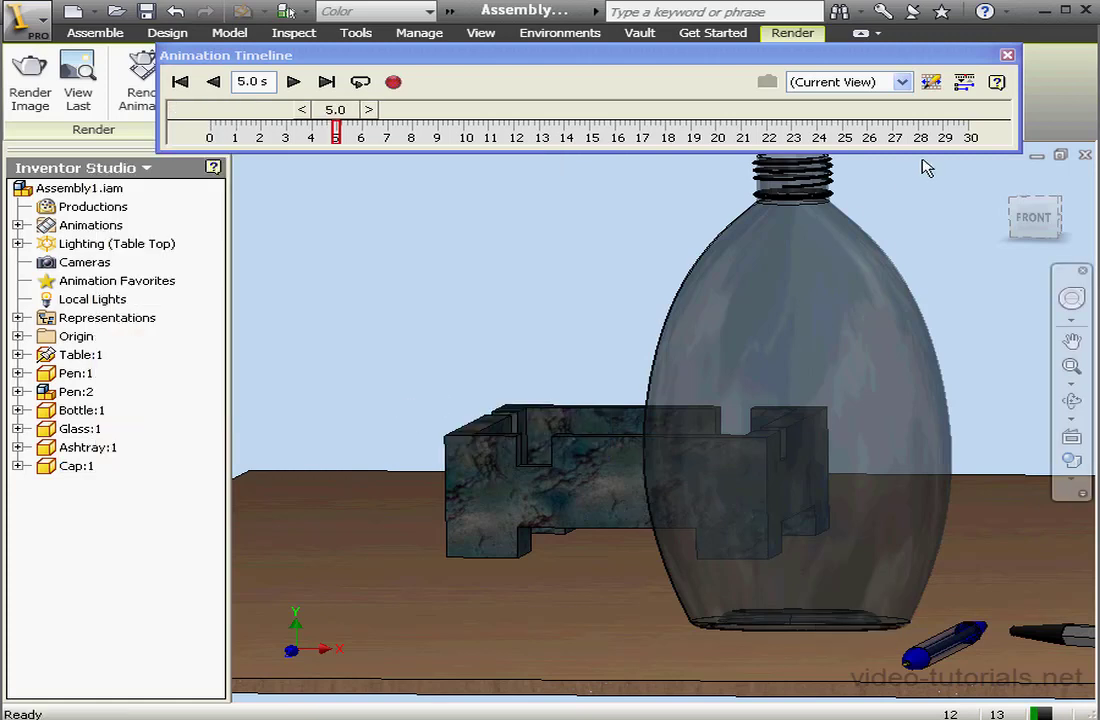
Expand the Action Editor and rewind the time slider to about 0.3 s
{"action": "left_click", "coordinate": [963, 82]}
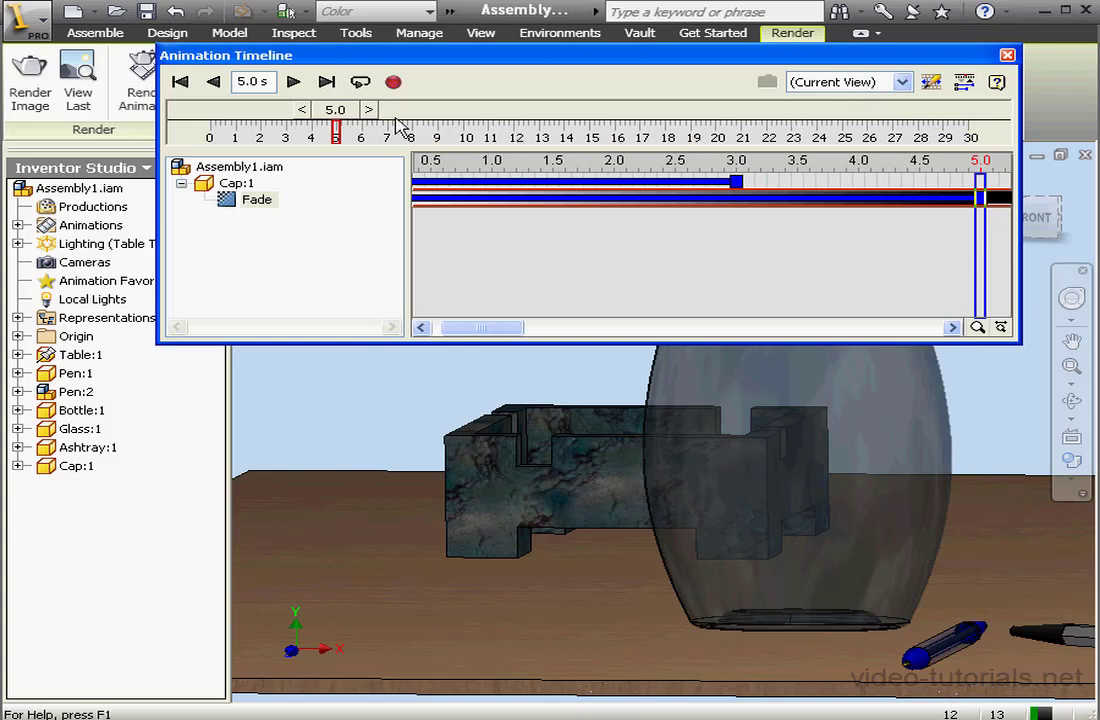
{"action": "left_click_drag", "start_coordinate": [338, 113], "coordinate": [235, 115]}
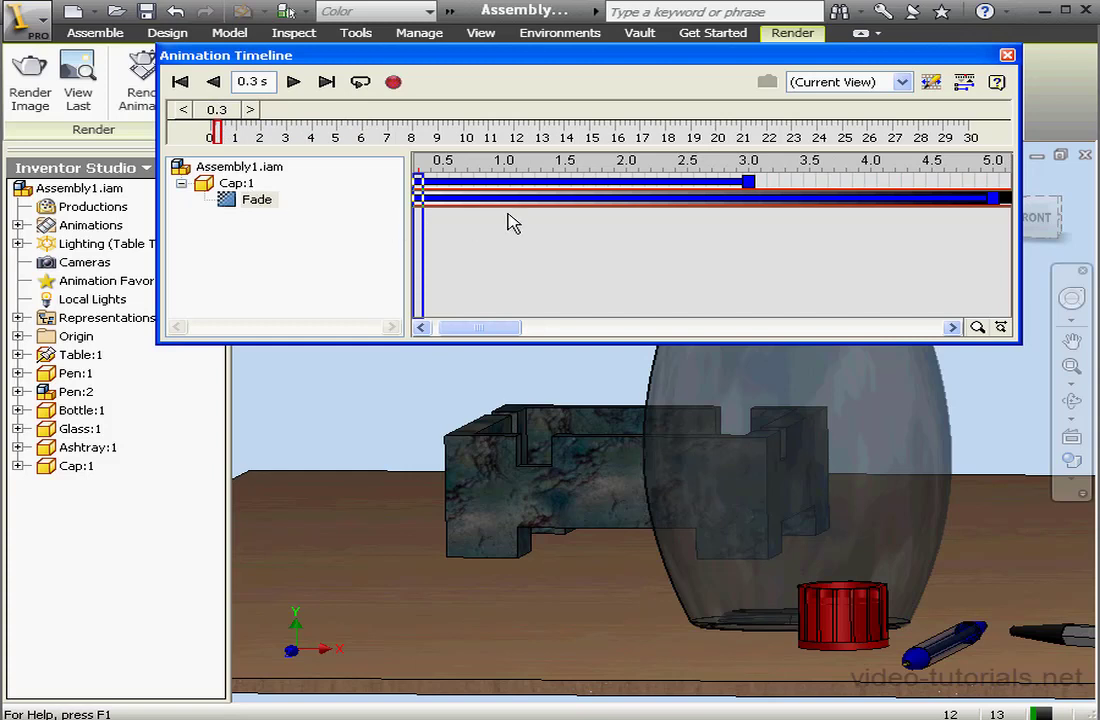
Copy Cap:1's move and paste it as a second move spanning about 3.3 s to 5.0 s
{"action": "right_click", "coordinate": [562, 184]}
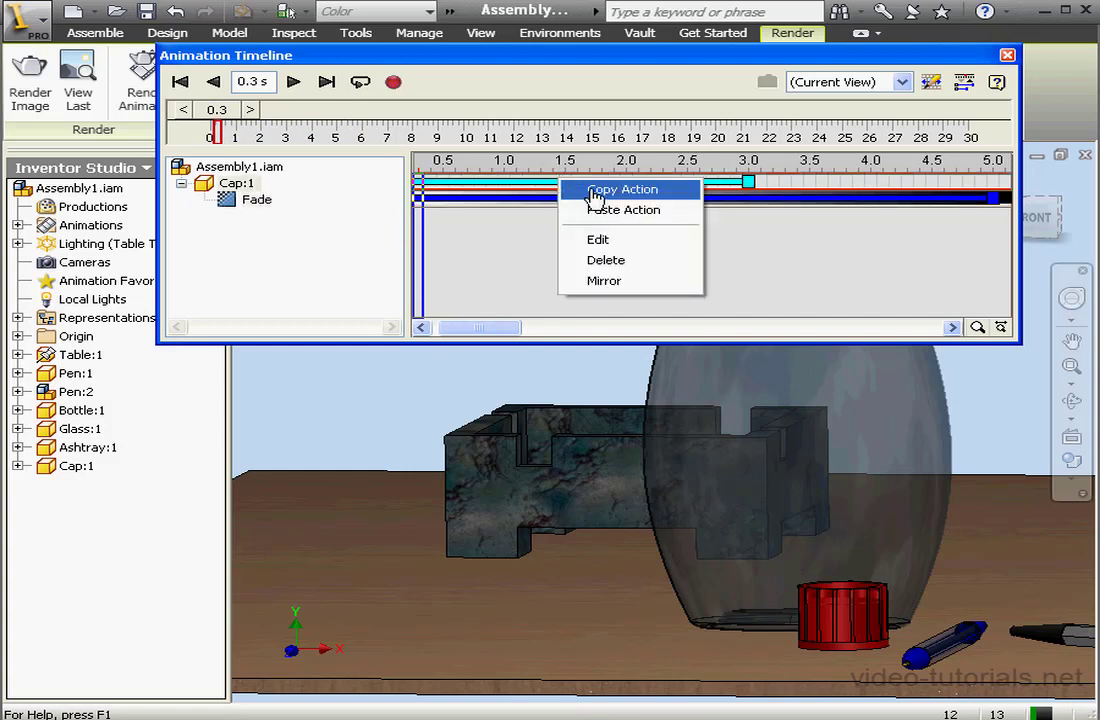
{"action": "left_click", "coordinate": [595, 192]}
{"action": "right_click", "coordinate": [775, 186]}
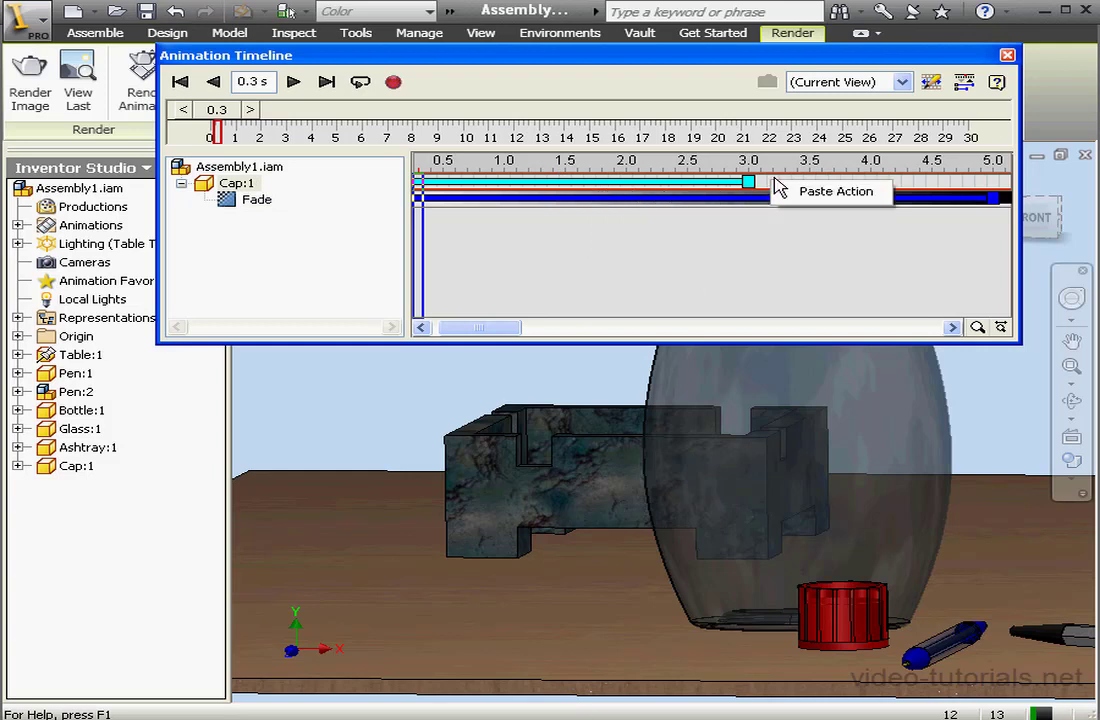
{"action": "left_click", "coordinate": [825, 191]}
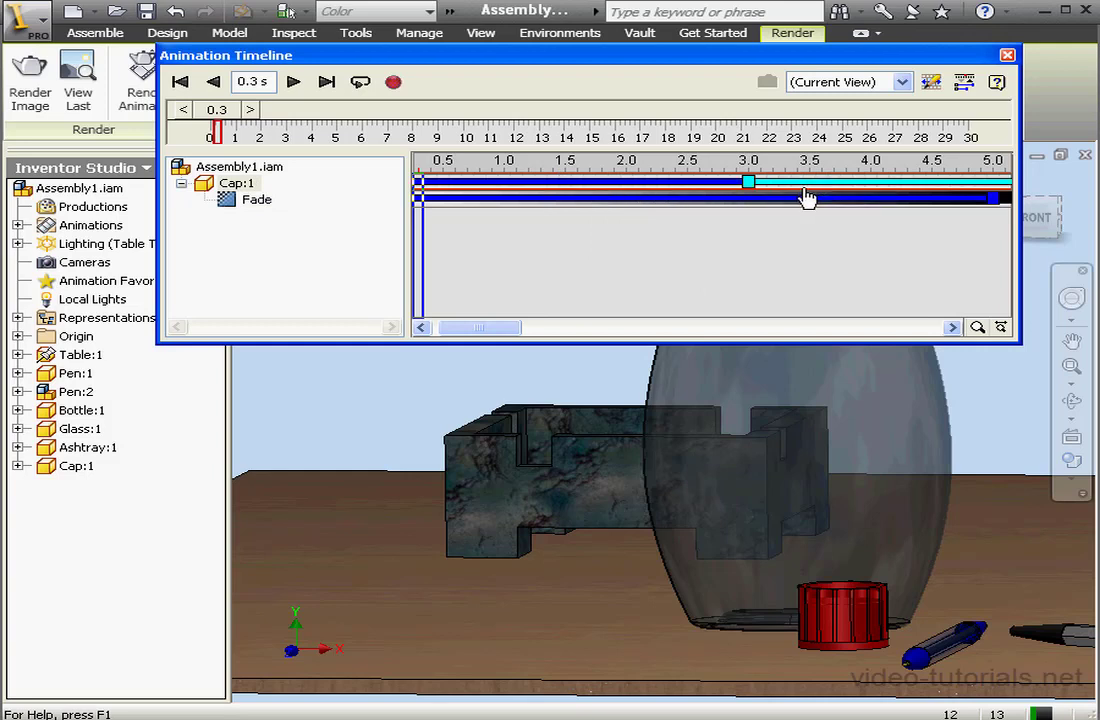
{"action": "left_click_drag", "start_coordinate": [748, 182], "coordinate": [785, 182]}
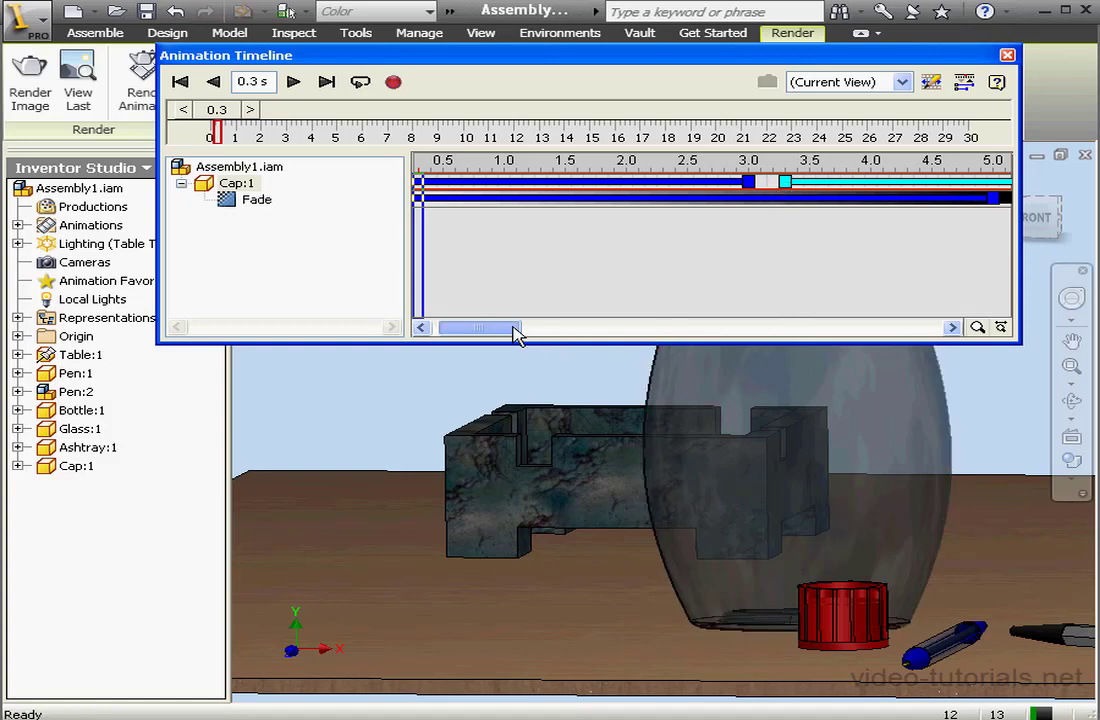
{"action": "left_click_drag", "start_coordinate": [513, 327], "coordinate": [543, 327]}
{"action": "left_click_drag", "start_coordinate": [886, 180], "coordinate": [768, 180]}
{"action": "mouse_move", "coordinate": [684, 188]}
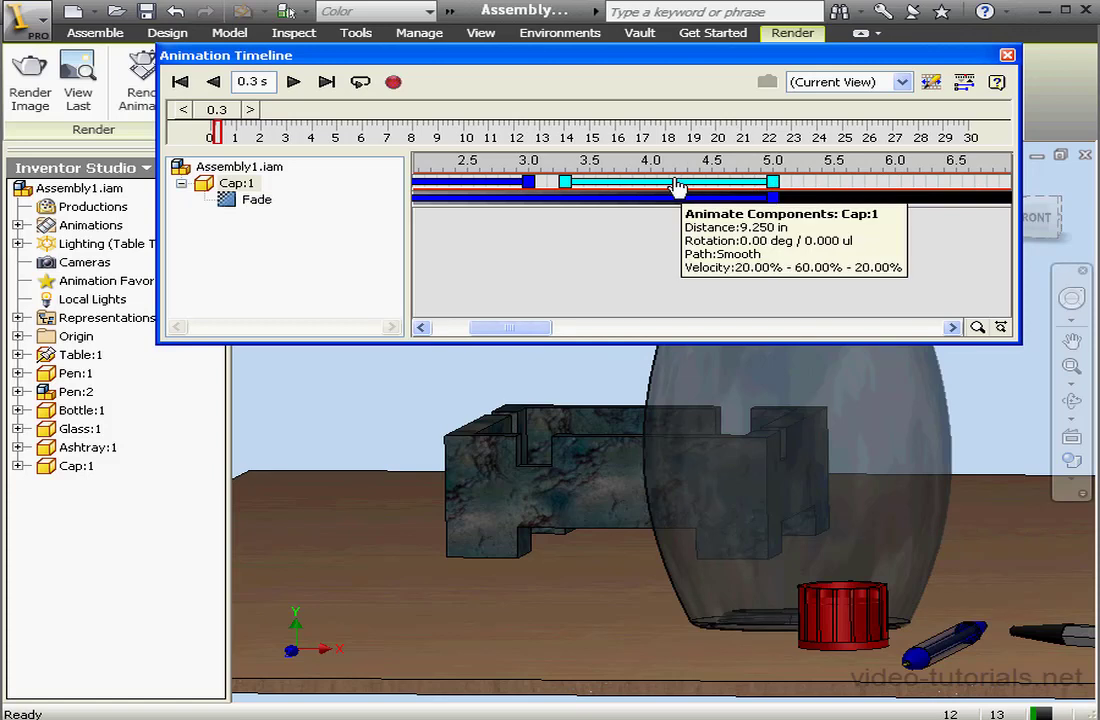
{"action": "mouse_move", "coordinate": [216, 110]}
{"action": "left_mouse_down"}
{"action": "mouse_move", "coordinate": [339, 115]}
{"action": "mouse_move", "coordinate": [212, 113]}
{"action": "left_mouse_up"}
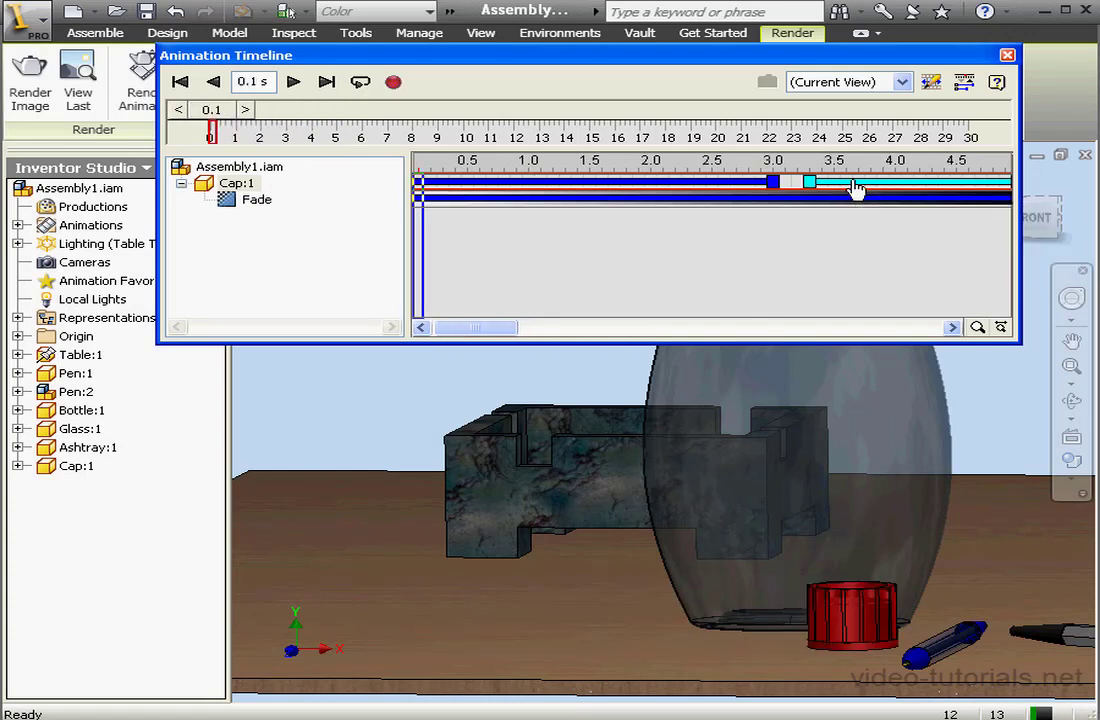
Delete the pasted second move and add a mirrored copy of the cap's move
{"action": "mouse_move", "coordinate": [857, 190]}
{"action": "key", "text": "Delete"}
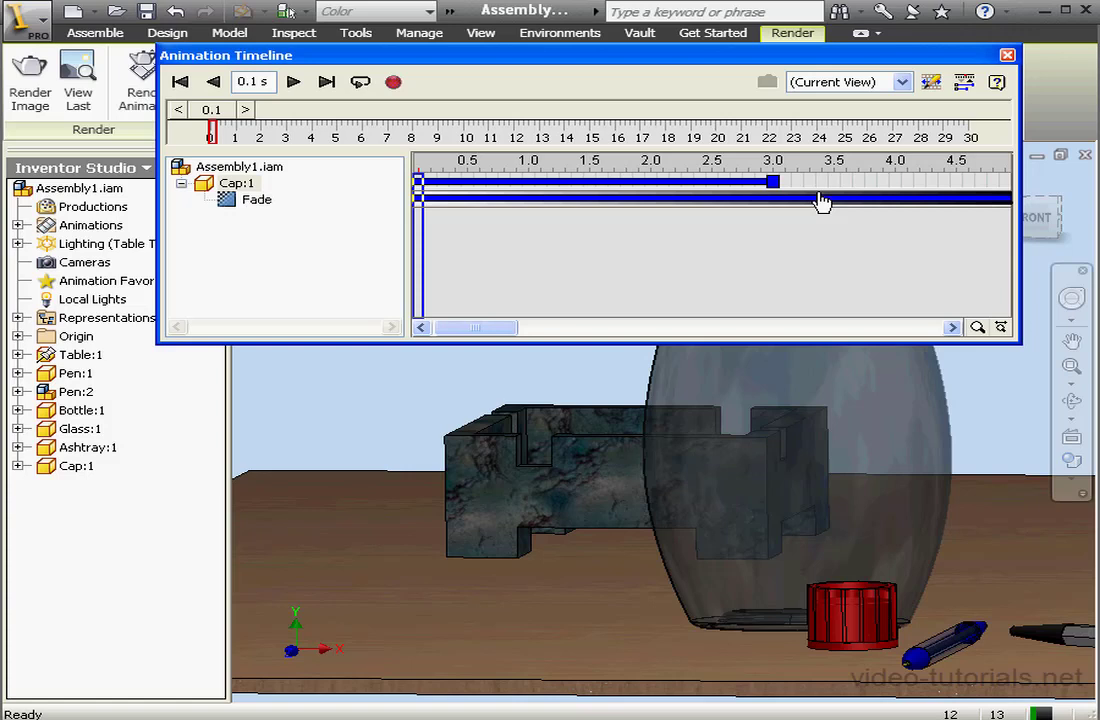
{"action": "right_click", "coordinate": [760, 190]}
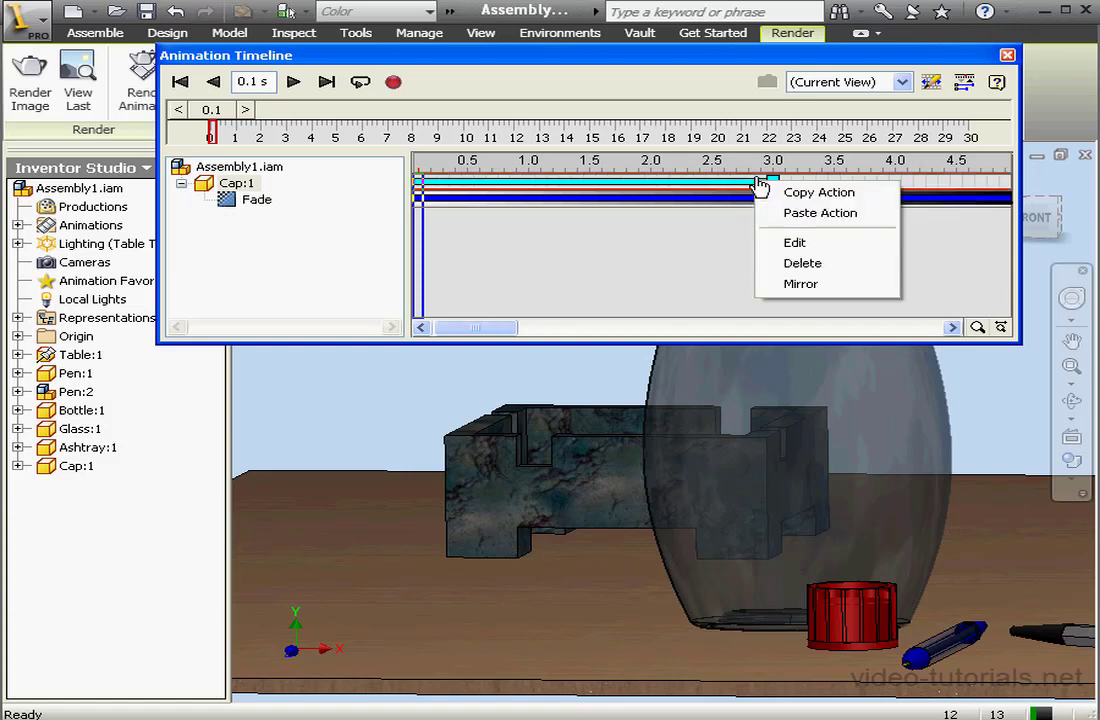
{"action": "left_click", "coordinate": [814, 285]}
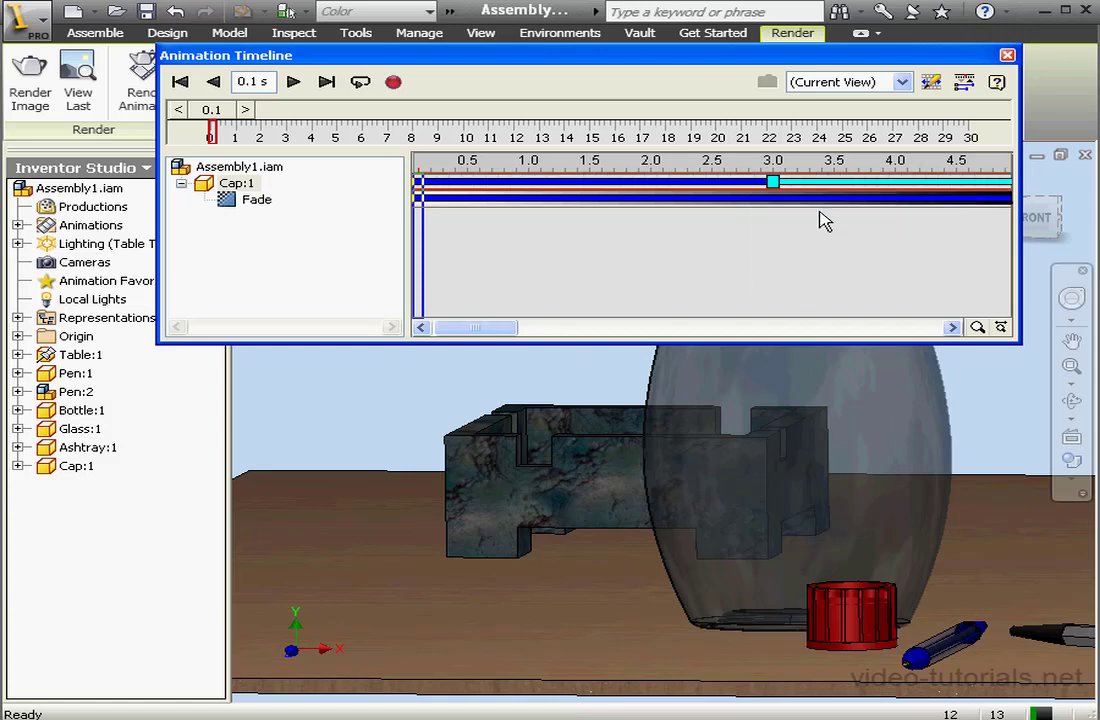
Set the mirrored move to run from about 3.4 s to 5.0 s
{"action": "left_click_drag", "start_coordinate": [773, 181], "coordinate": [820, 181]}
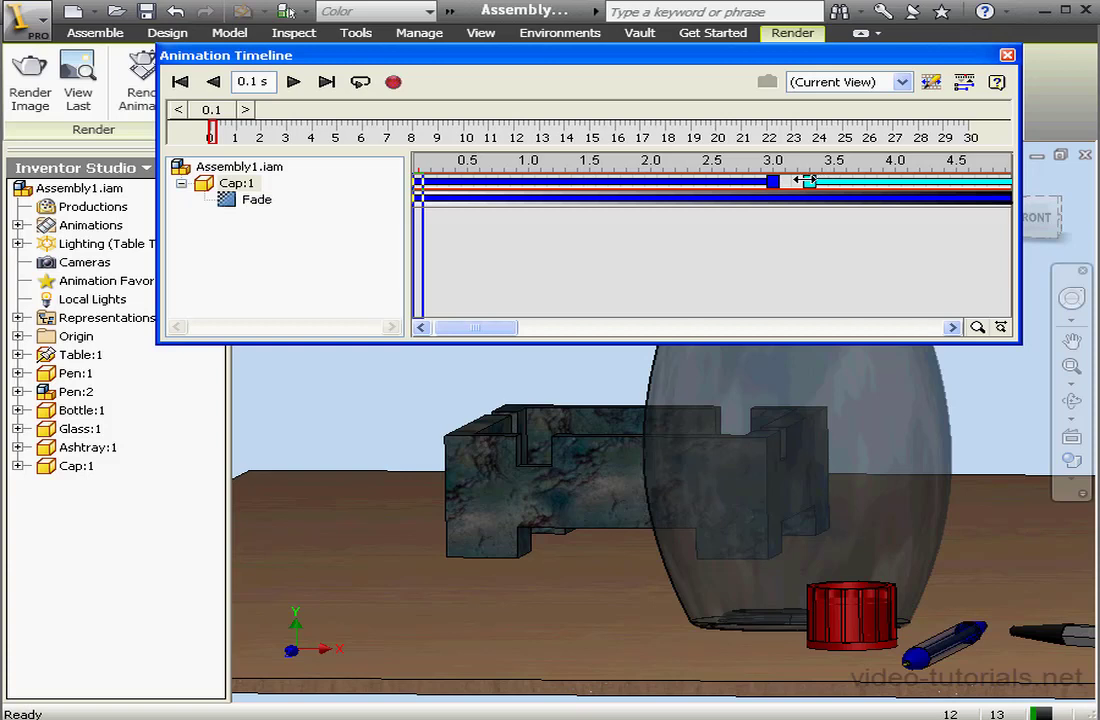
{"action": "left_click_drag", "start_coordinate": [508, 328], "coordinate": [527, 328]}
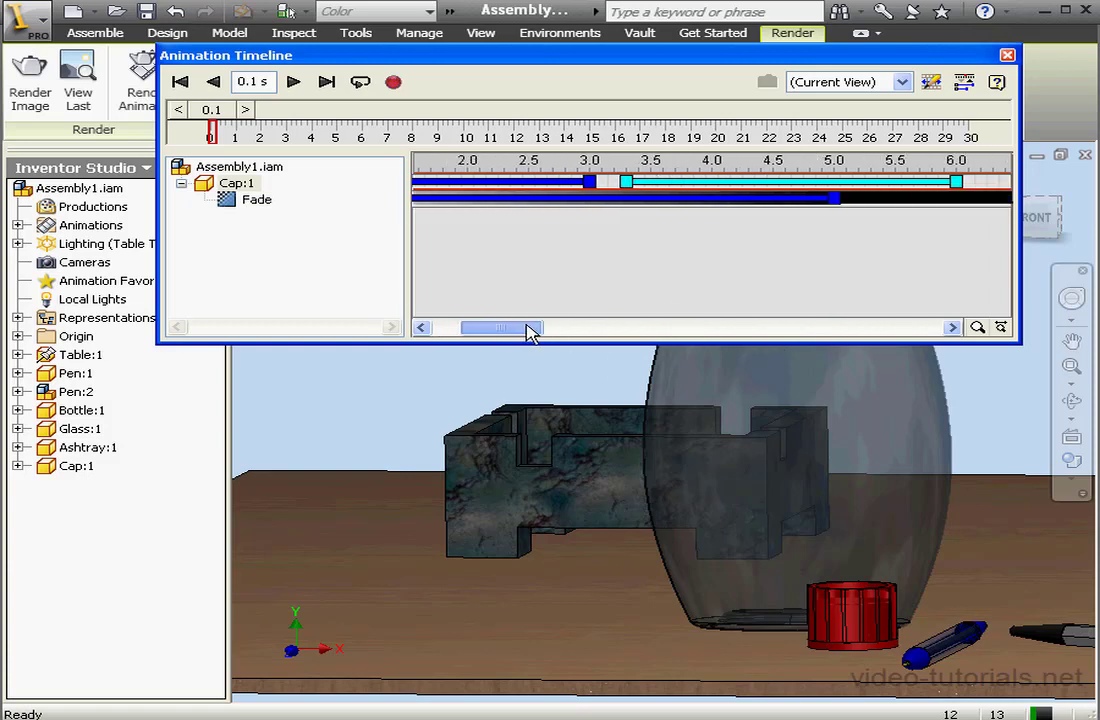
{"action": "left_click_drag", "start_coordinate": [957, 181], "coordinate": [834, 181]}
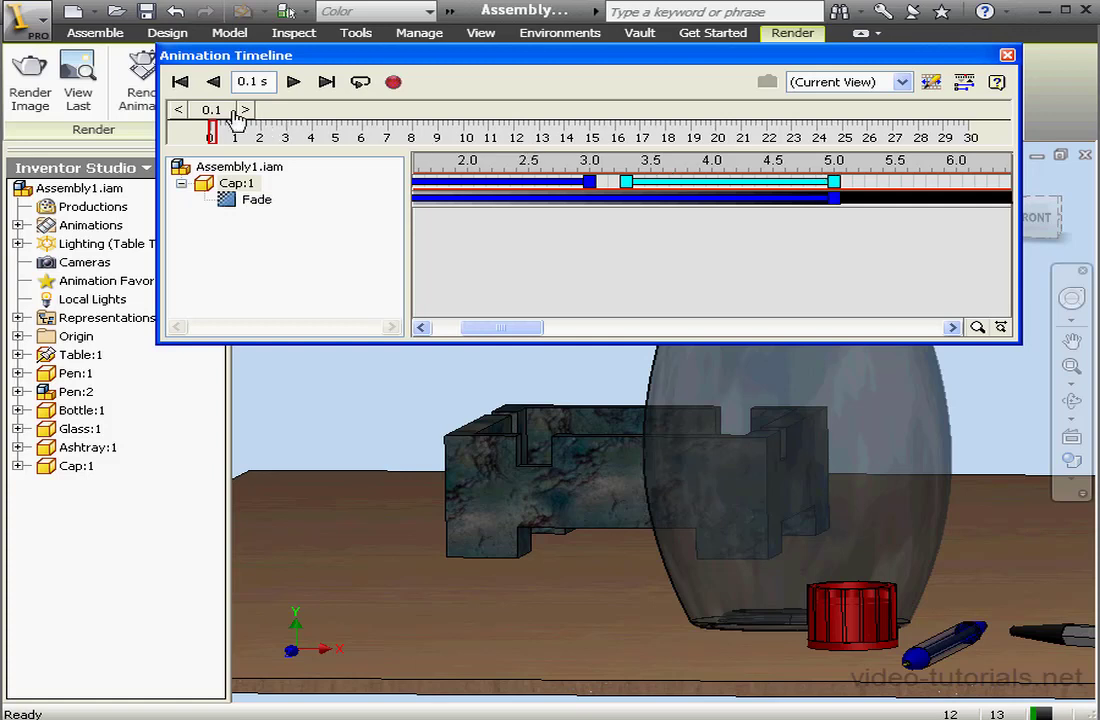
{"action": "left_click_drag", "start_coordinate": [213, 110], "coordinate": [287, 113]}
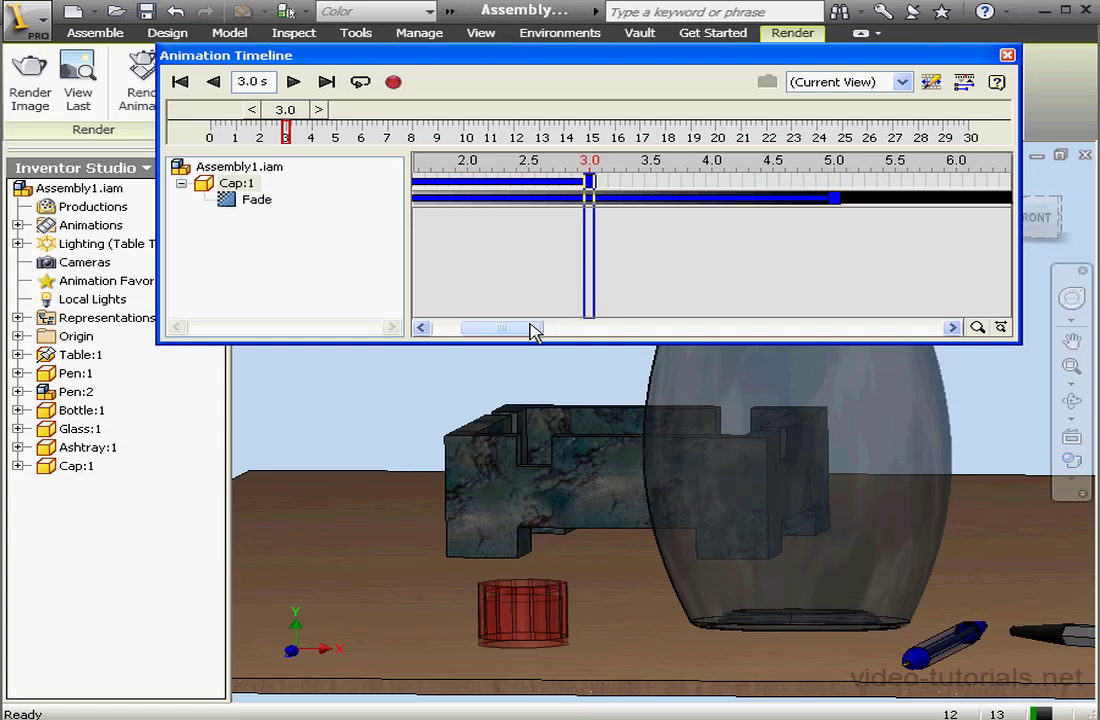
Move the start of Cap:1's Fade from 0.0 s to 3.0 s and scrub to check it
{"action": "left_click_drag", "start_coordinate": [528, 328], "coordinate": [481, 330]}
{"action": "left_click_drag", "start_coordinate": [418, 198], "coordinate": [783, 199]}
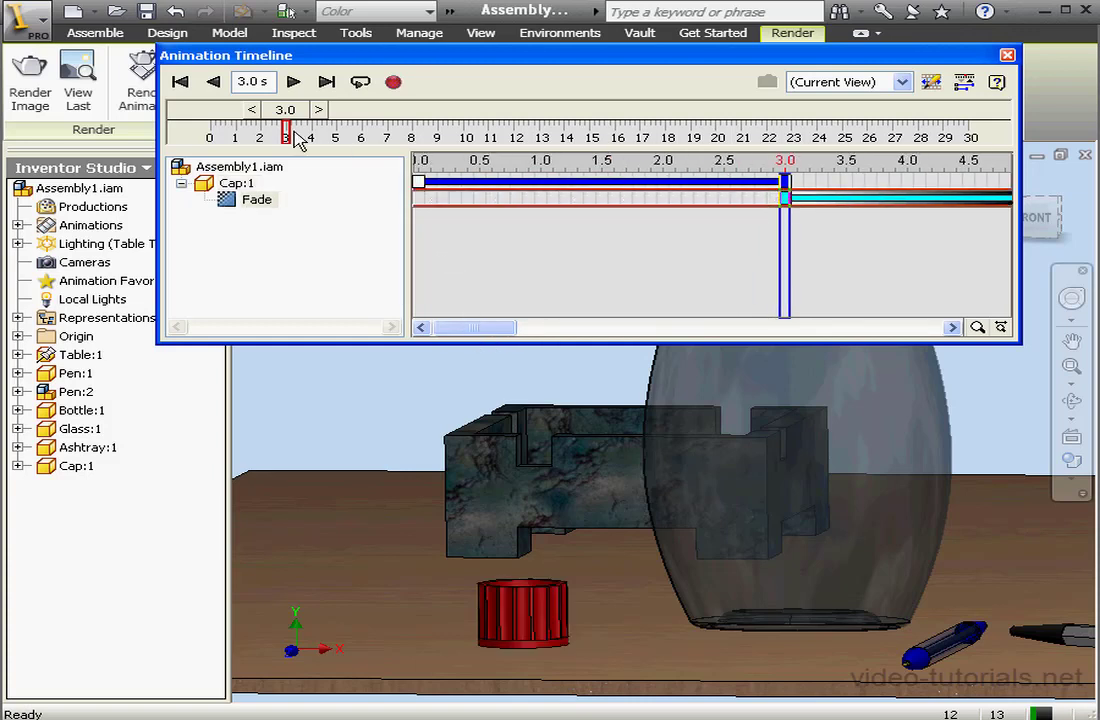
{"action": "mouse_move", "coordinate": [264, 110]}
{"action": "left_mouse_down"}
{"action": "mouse_move", "coordinate": [211, 118]}
{"action": "mouse_move", "coordinate": [342, 117]}
{"action": "mouse_move", "coordinate": [226, 126]}
{"action": "left_mouse_up"}
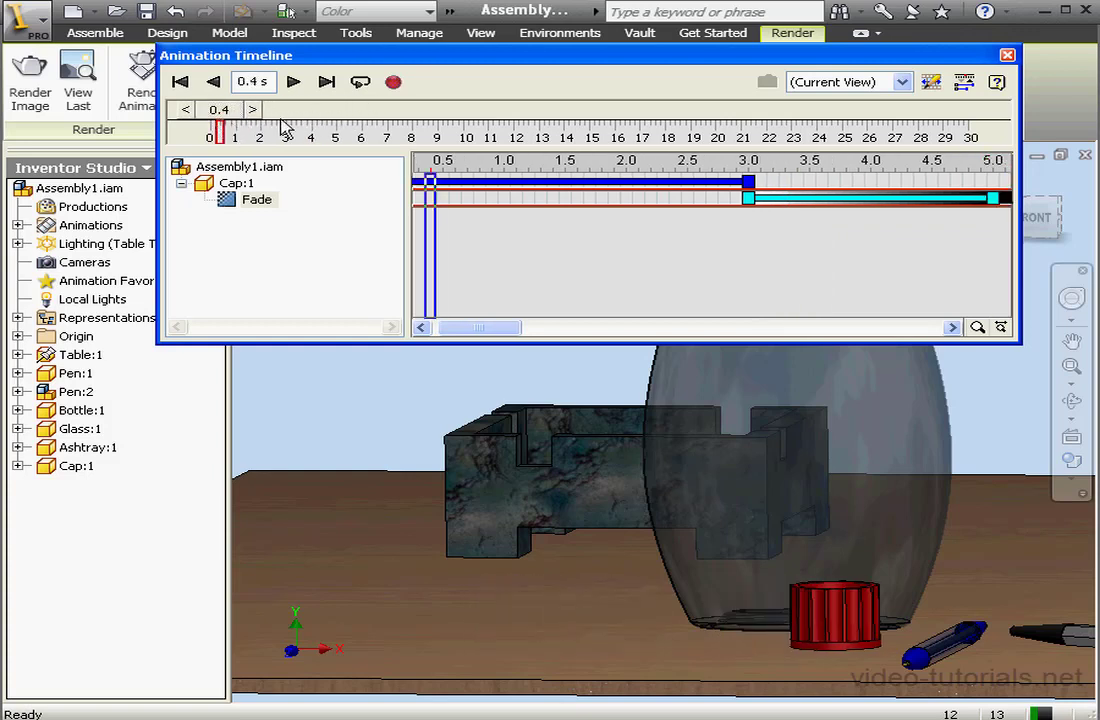
In Render Animation output, enable Preview: No Render and set the end time to 5 s
{"action": "left_click", "coordinate": [393, 82]}
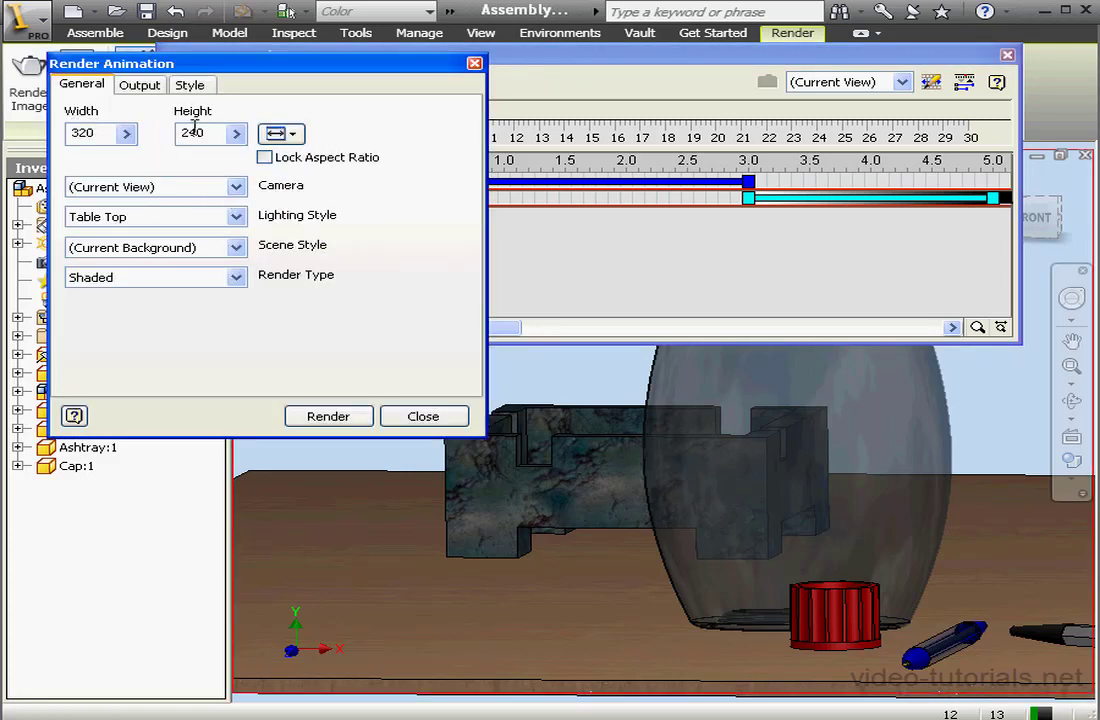
{"action": "left_click", "coordinate": [140, 86]}
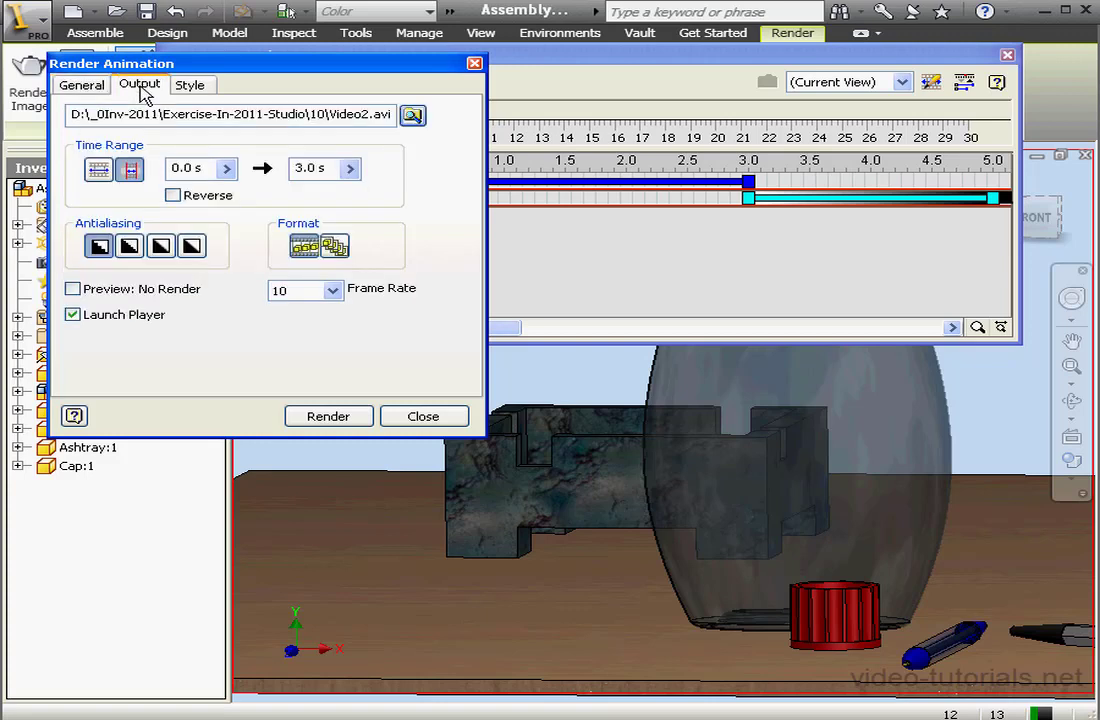
{"action": "left_click", "coordinate": [73, 289]}
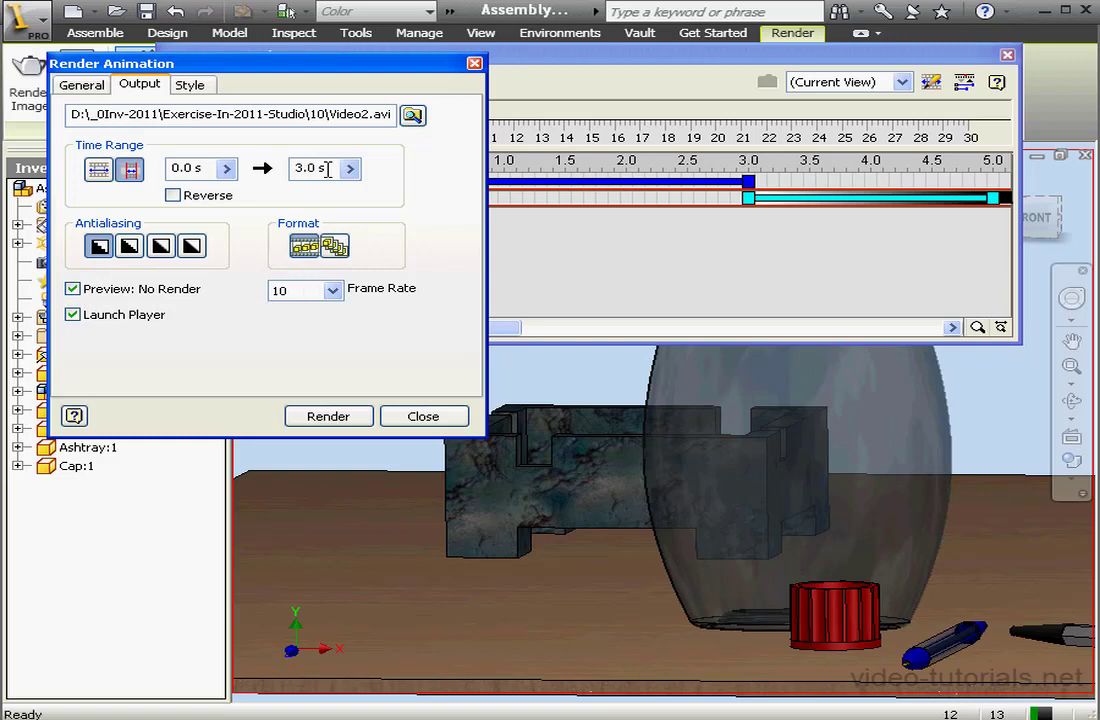
{"action": "double_click", "coordinate": [290, 169]}
{"action": "type", "text": "5"}
Save the output as Video.avi and render it with Full Frames (Uncompressed)
{"action": "left_click", "coordinate": [412, 114]}
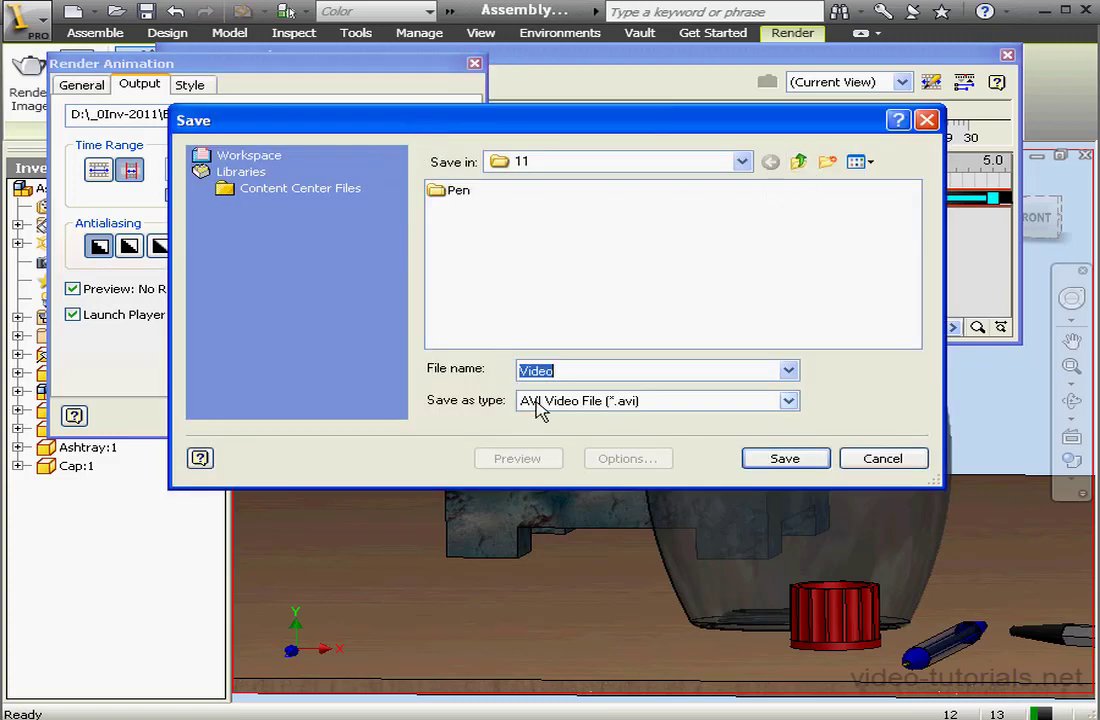
{"action": "left_click", "coordinate": [796, 463]}
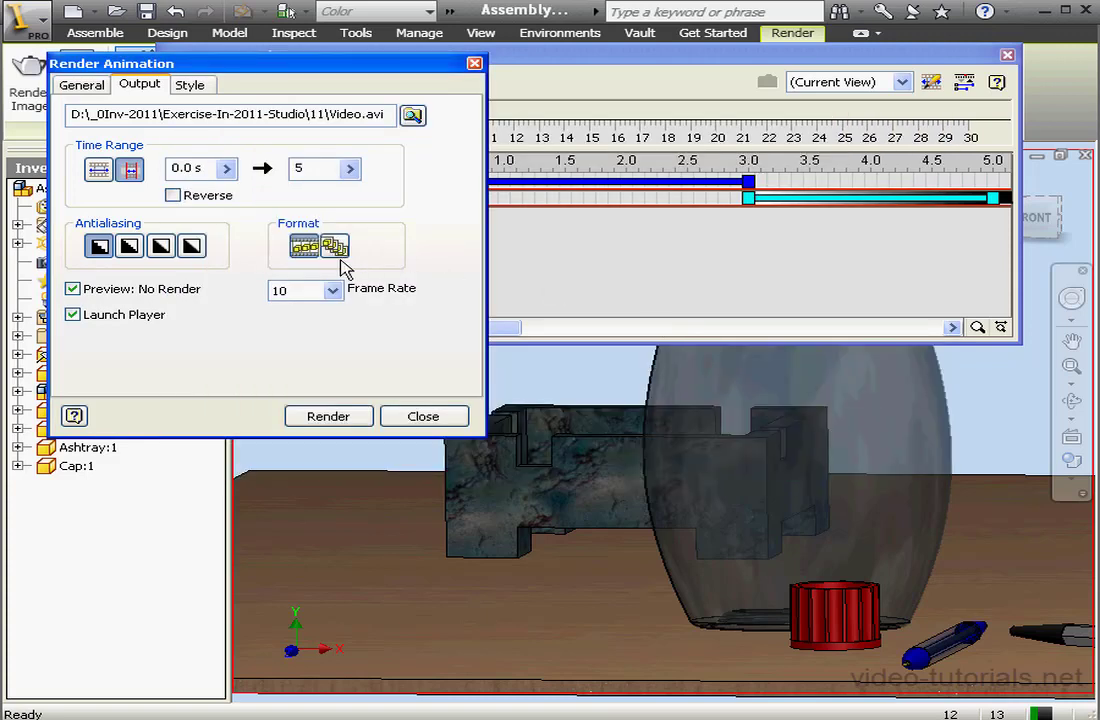
{"action": "left_click", "coordinate": [330, 415]}
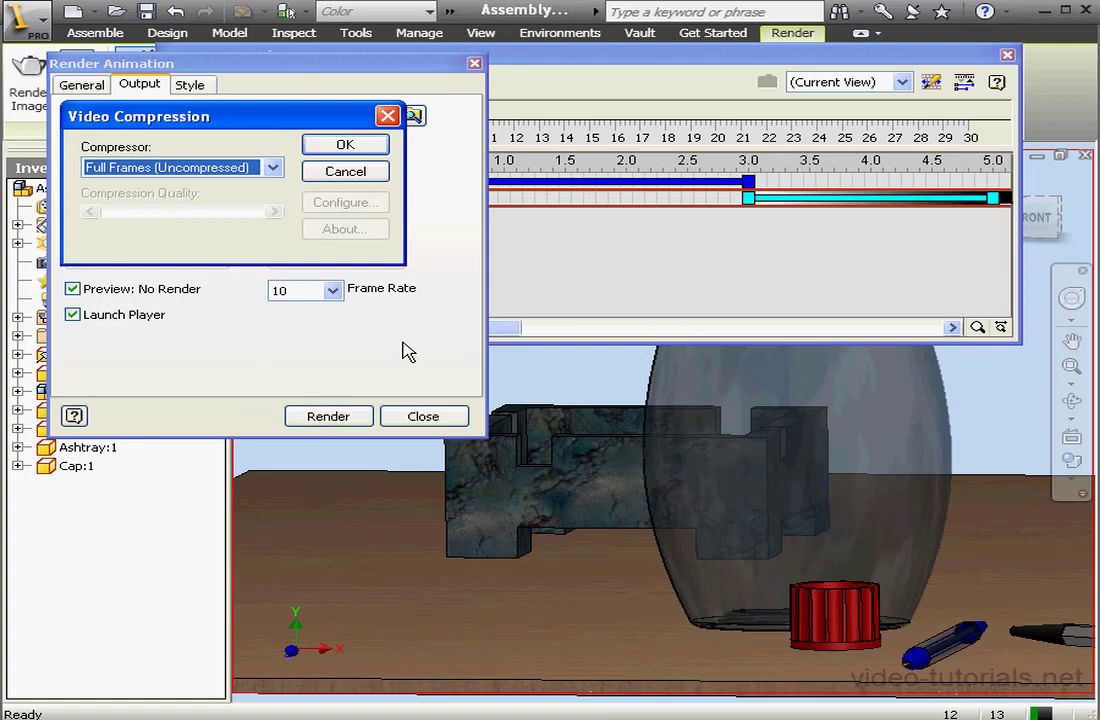
{"action": "left_click", "coordinate": [352, 148]}
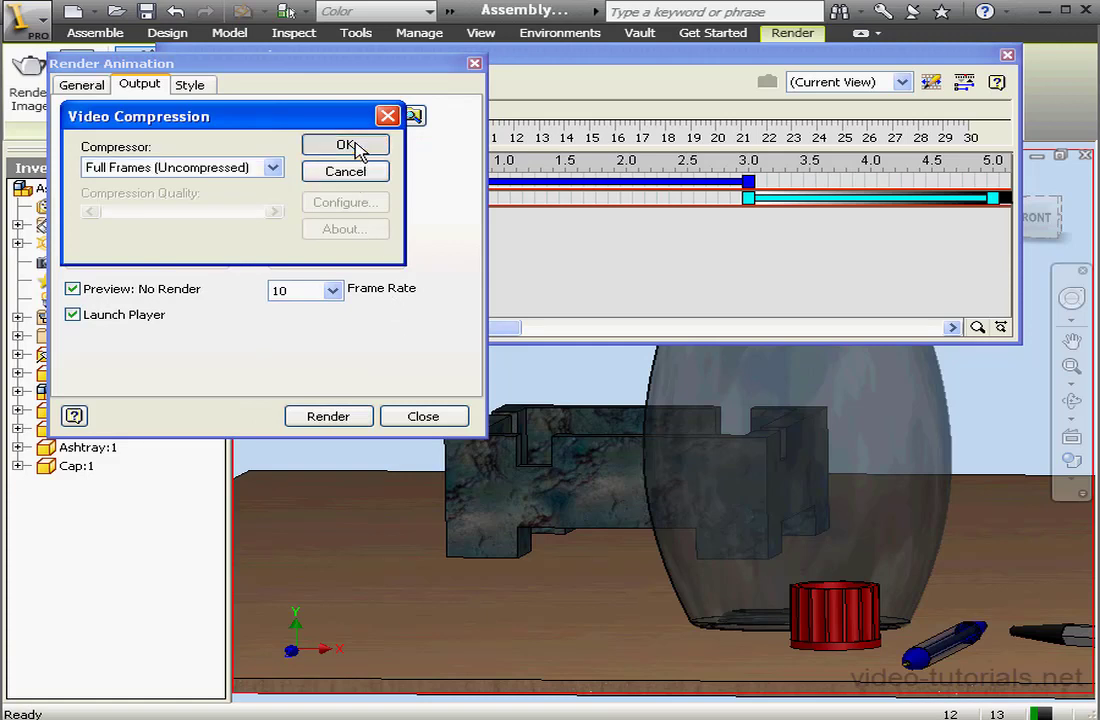